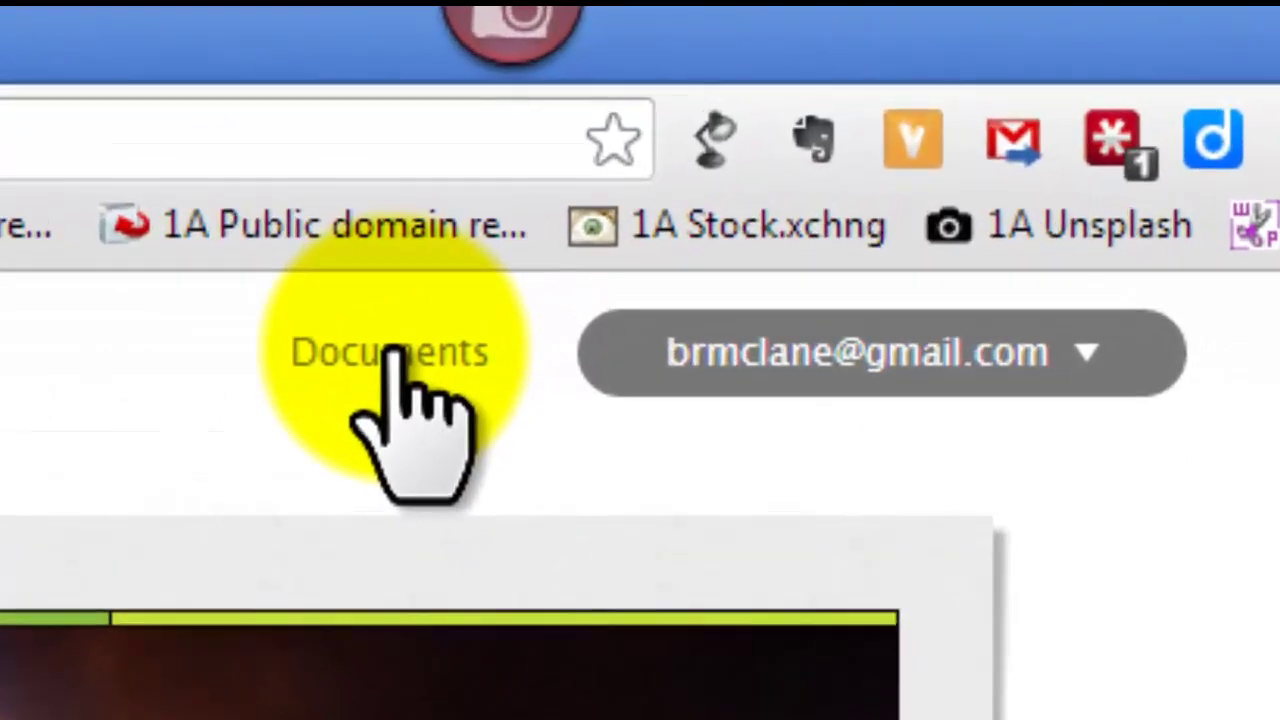
Create a new Blank Print Document from the For Print templates under Documents > Create > New Document
{"action": "left_click", "coordinate": [460, 320]}
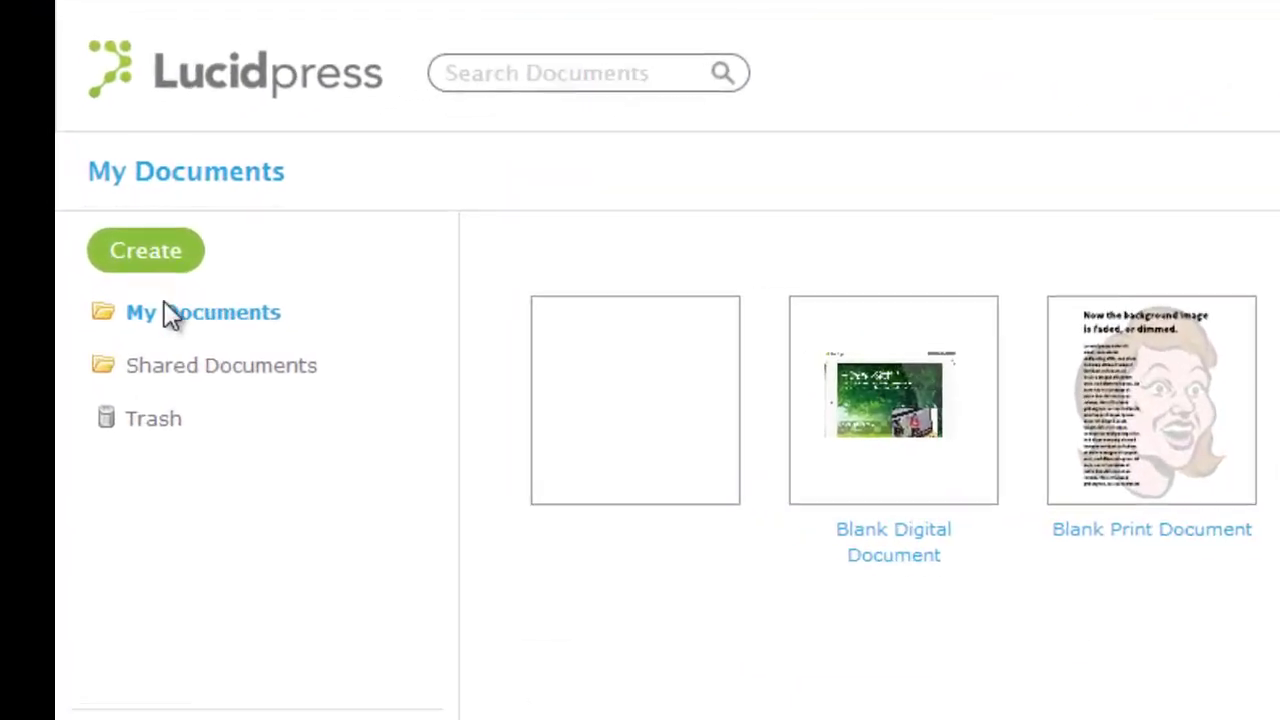
{"action": "left_click", "coordinate": [230, 262]}
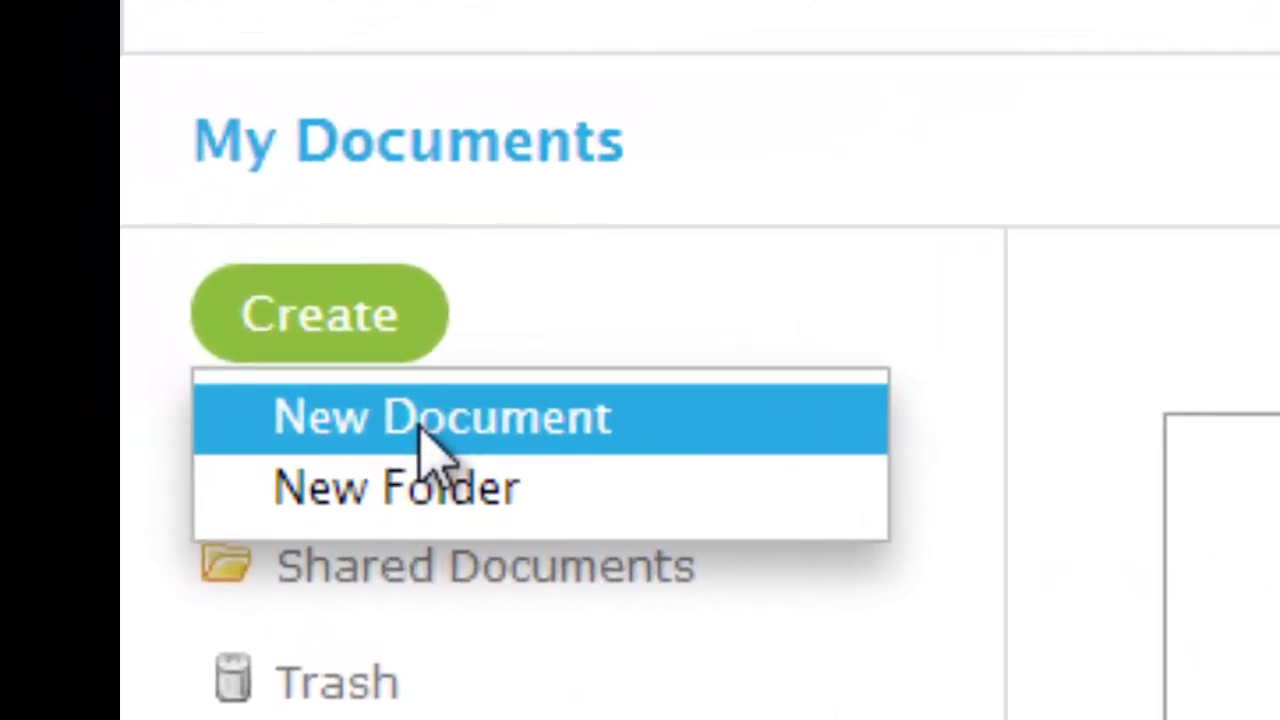
{"action": "left_click", "coordinate": [430, 440]}
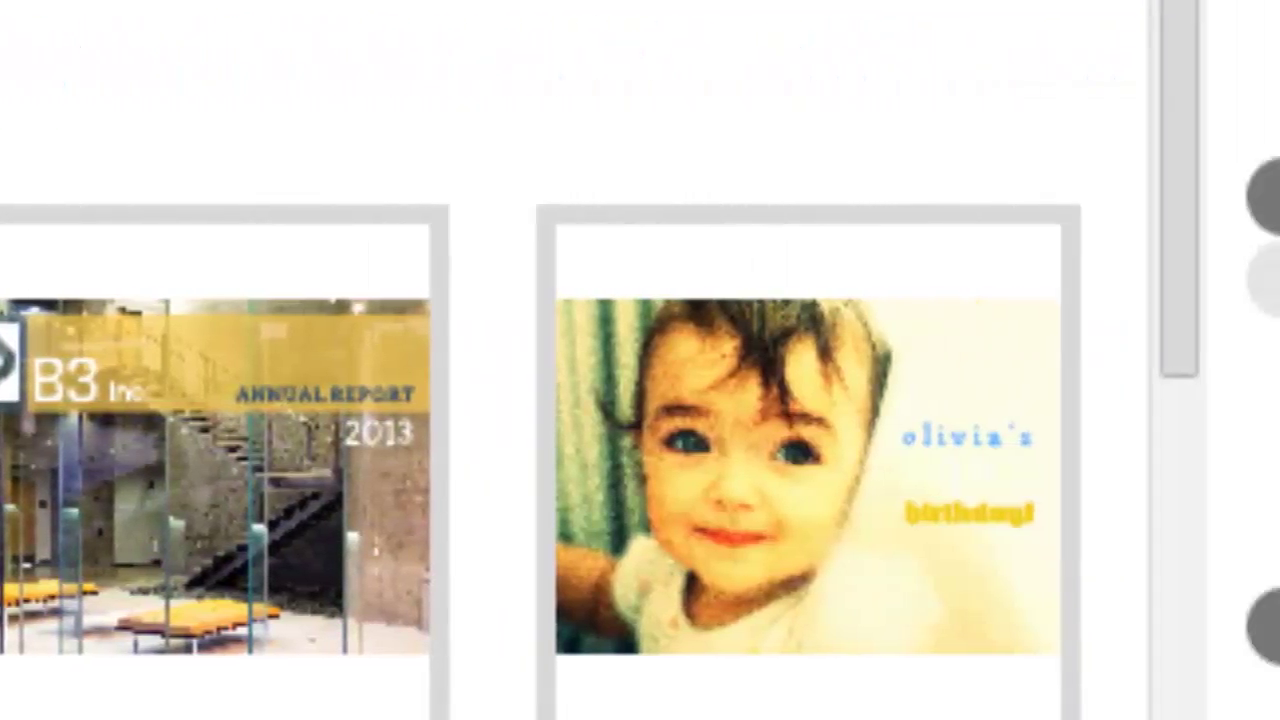
{"action": "left_click", "coordinate": [997, 280]}
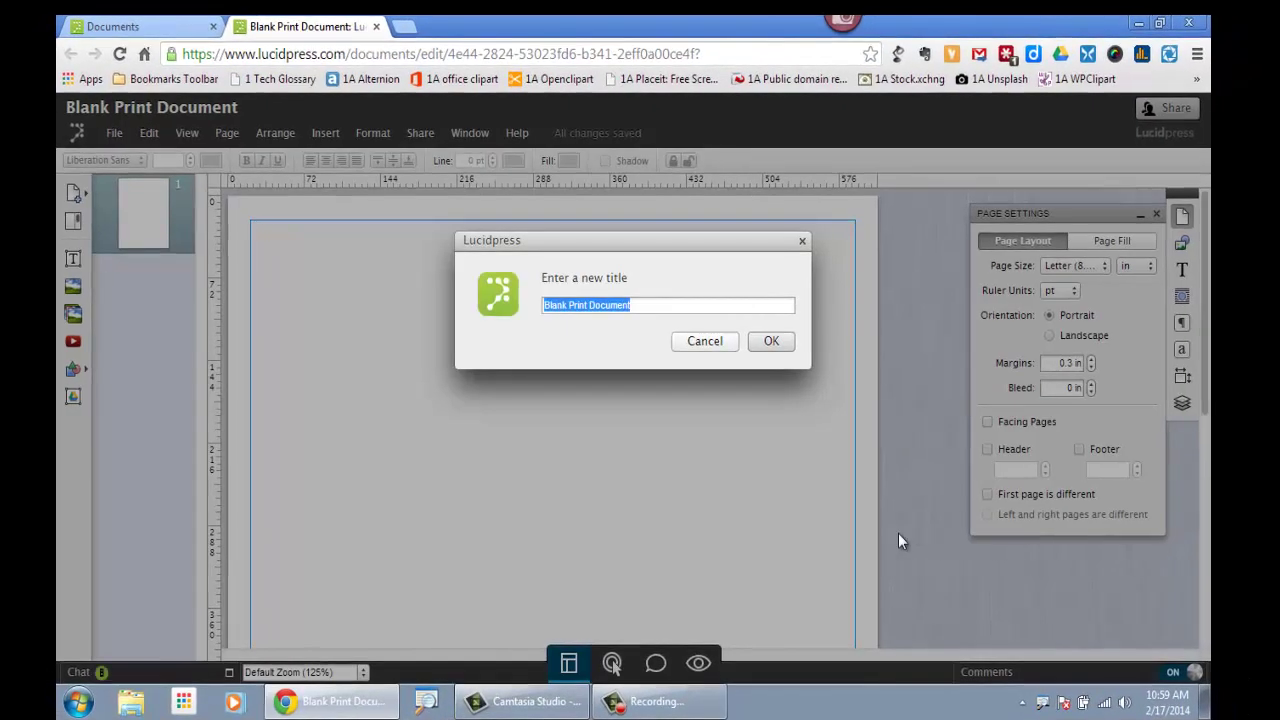
Confirm the title prompt, keeping the default title 'Blank Print Document'
{"action": "left_click", "coordinate": [528, 705]}
{"action": "left_click", "coordinate": [971, 120]}
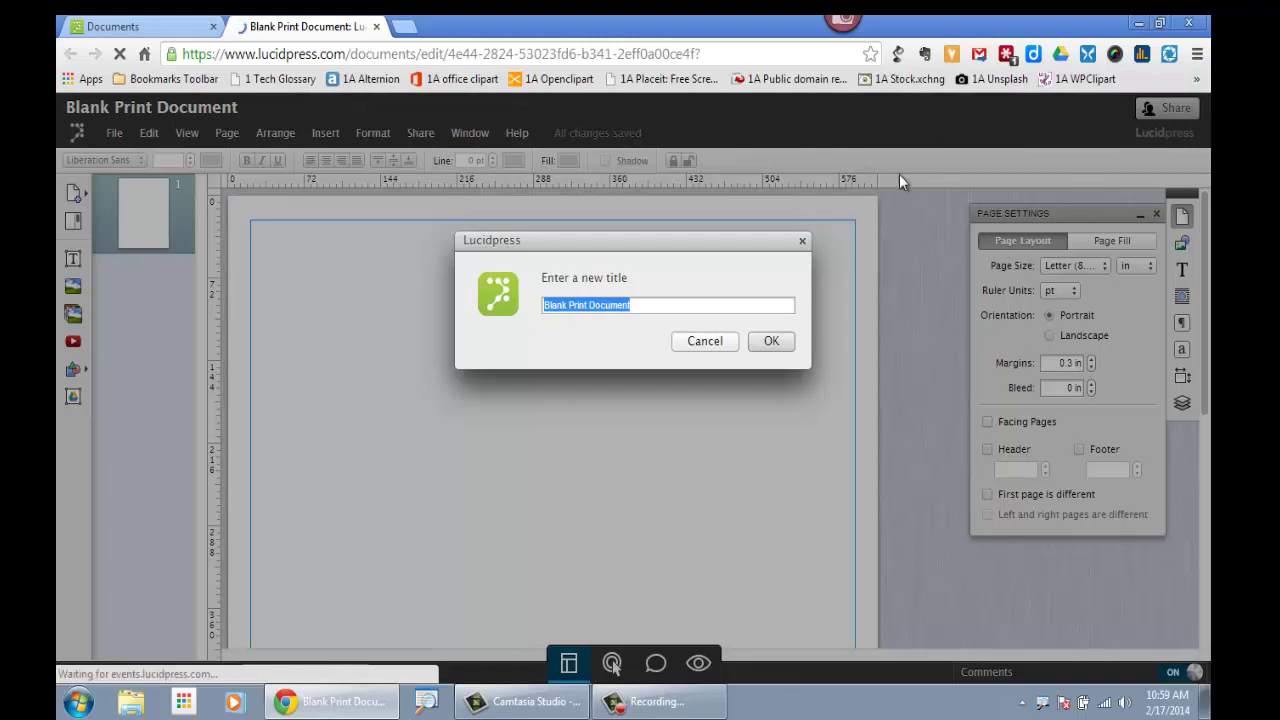
{"action": "left_click", "coordinate": [772, 343]}
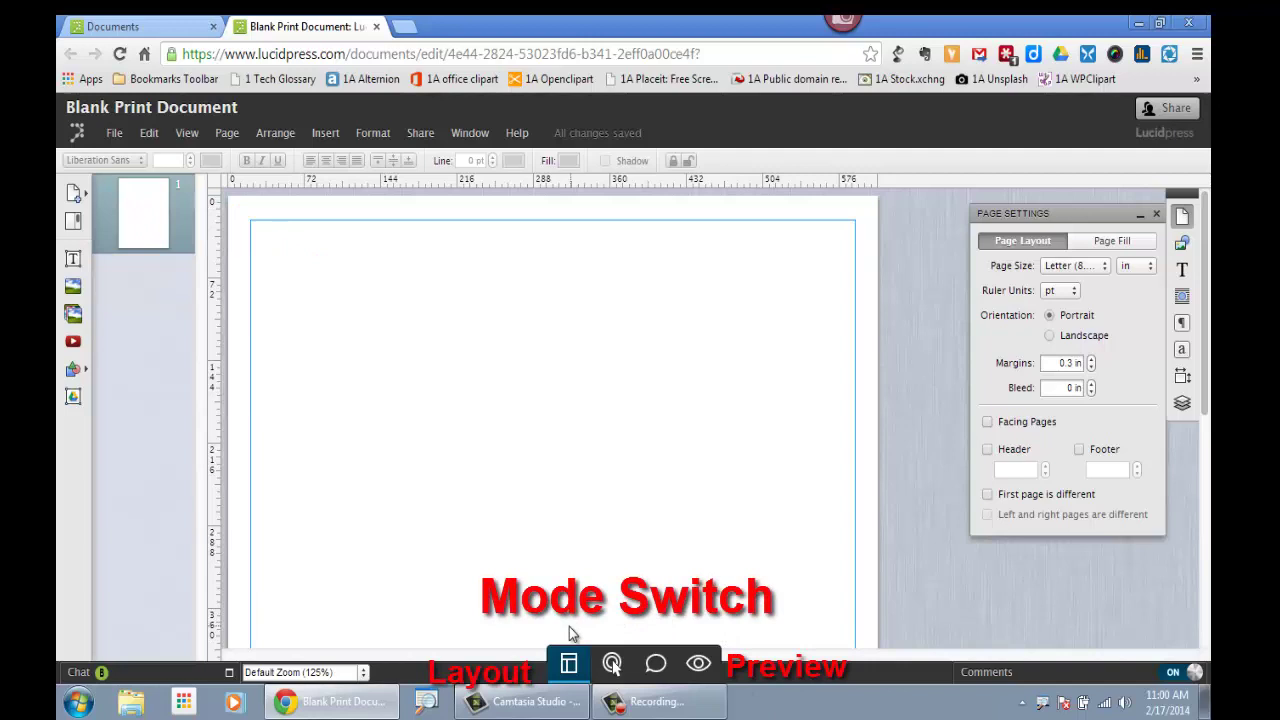
{"action": "left_click", "coordinate": [699, 665]}
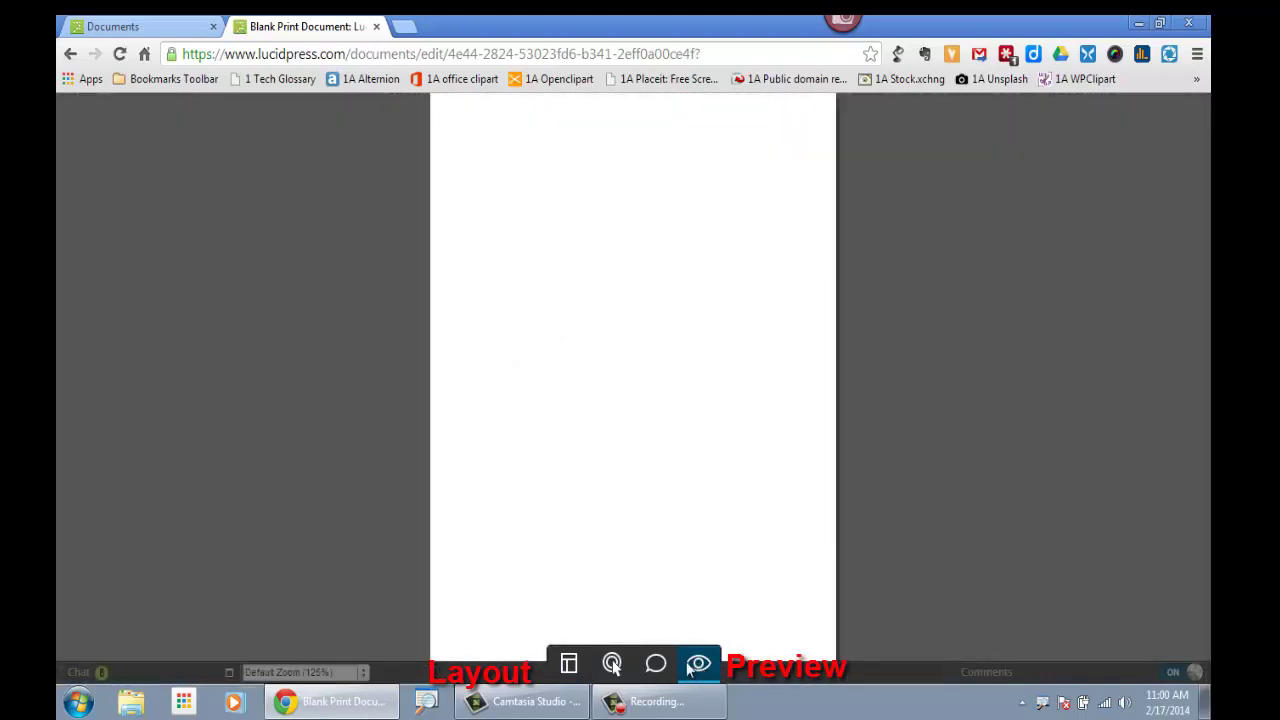
{"action": "left_click", "coordinate": [568, 665]}
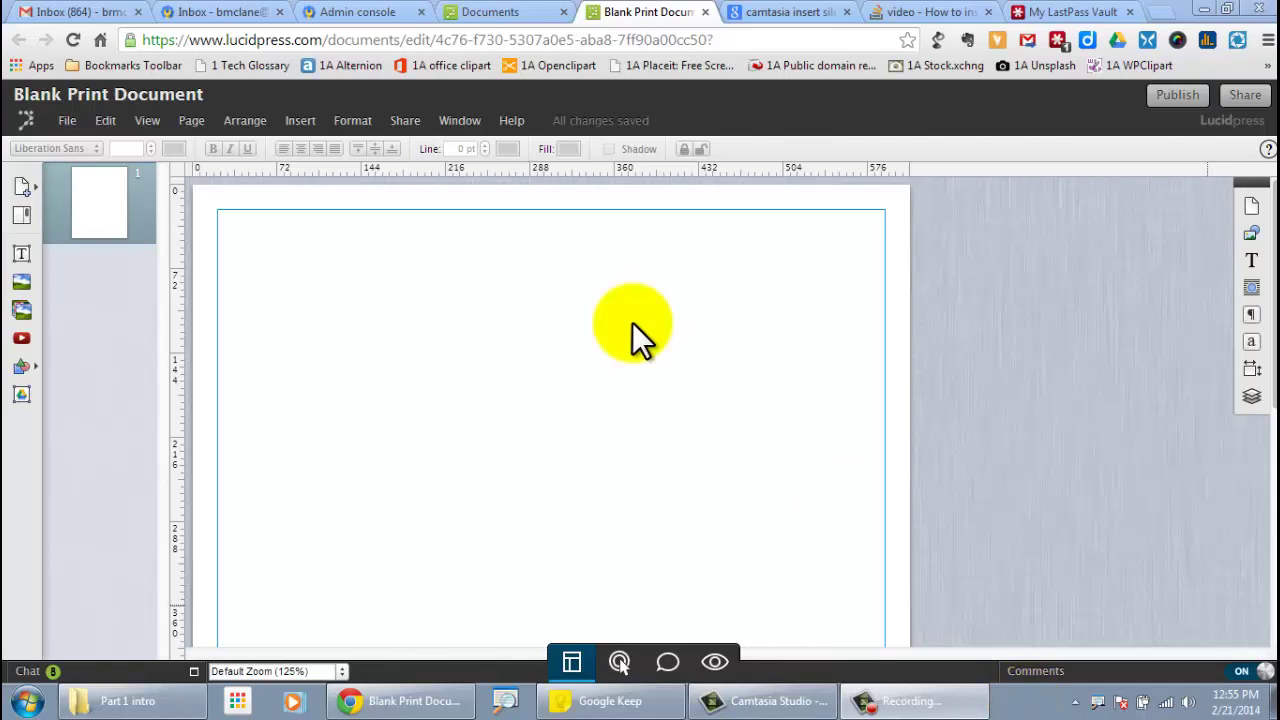
Retitle the document to 'Name'
{"action": "left_click", "coordinate": [103, 98]}
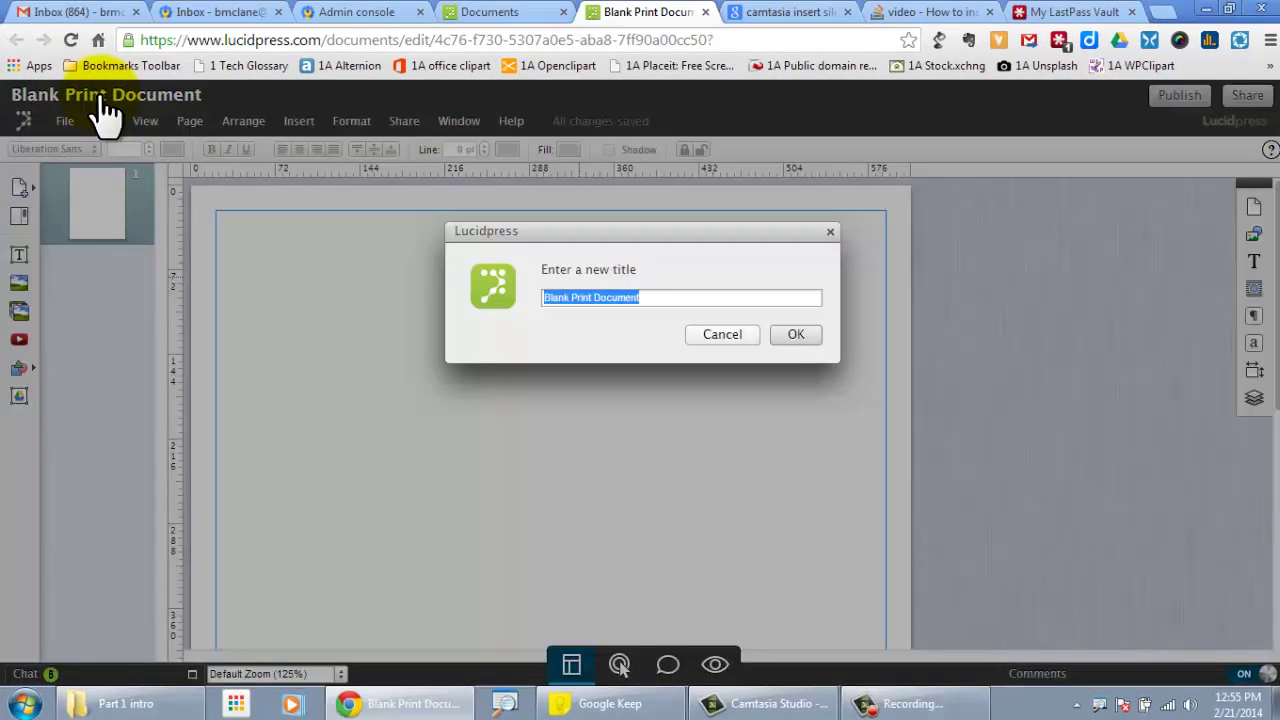
{"action": "type", "text": "Name"}
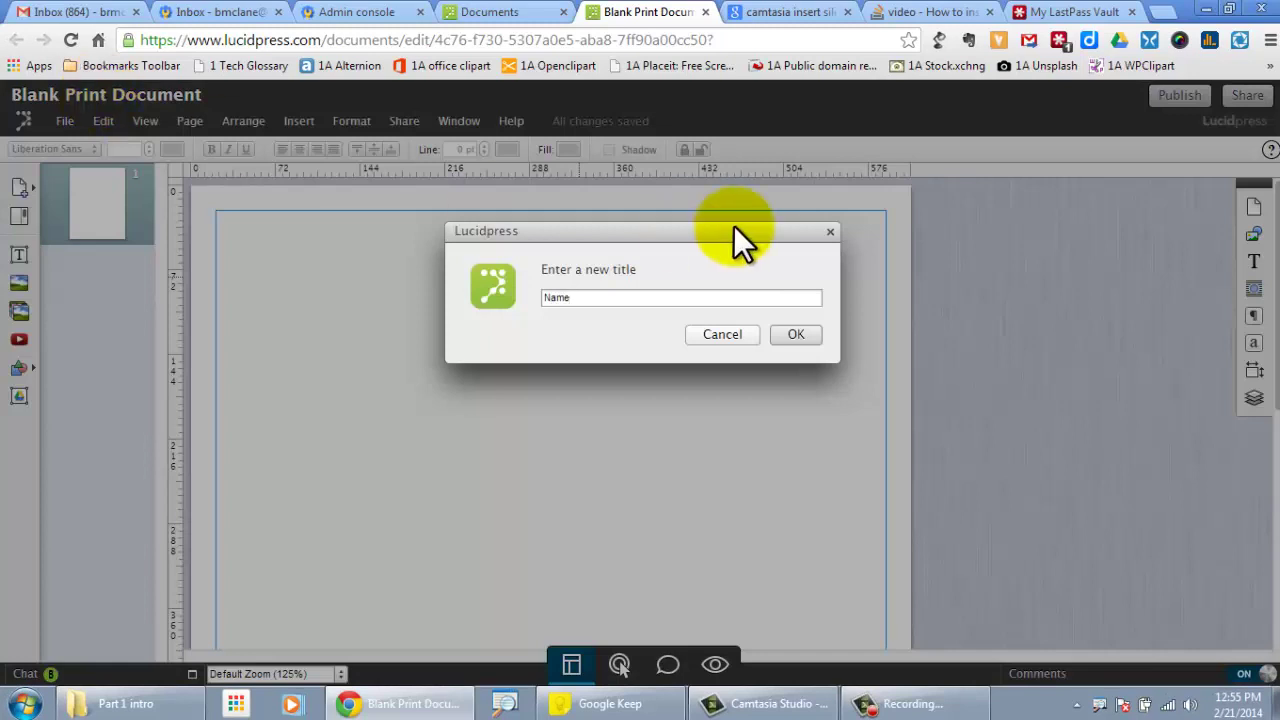
{"action": "left_click", "coordinate": [778, 332]}
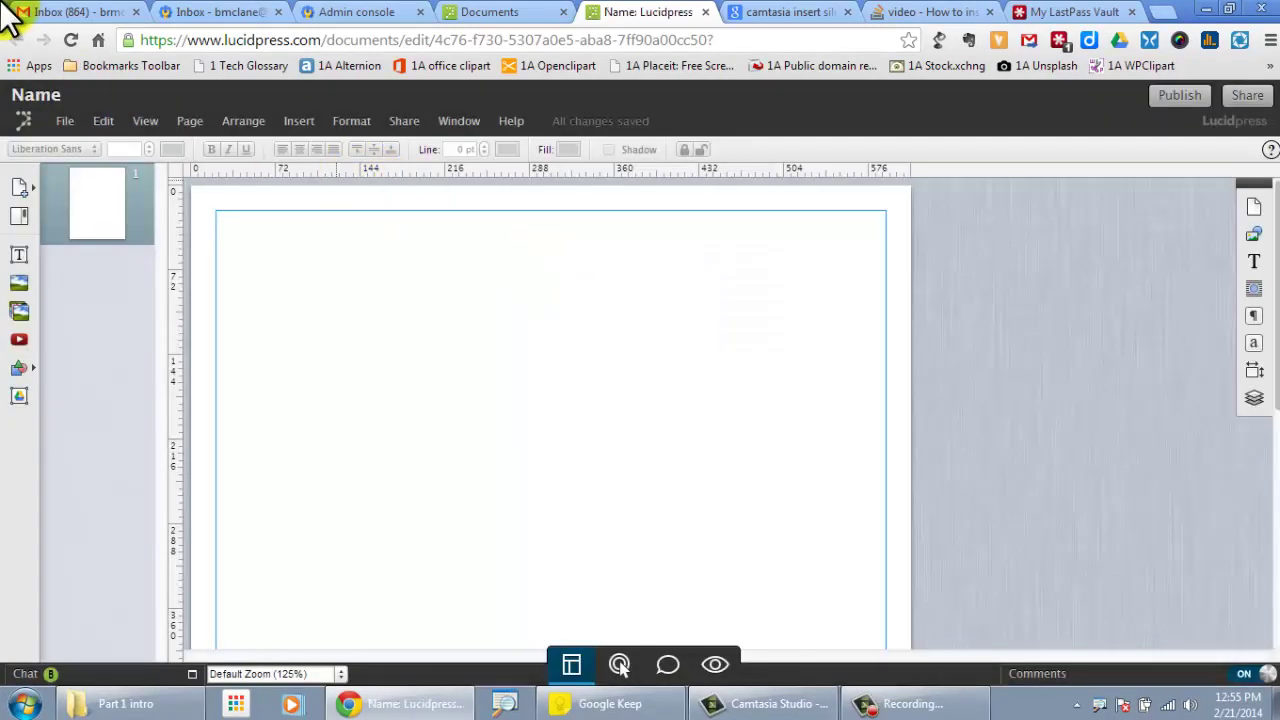
Look through the File menu options, then close it without choosing anything
{"action": "left_click", "coordinate": [65, 124]}
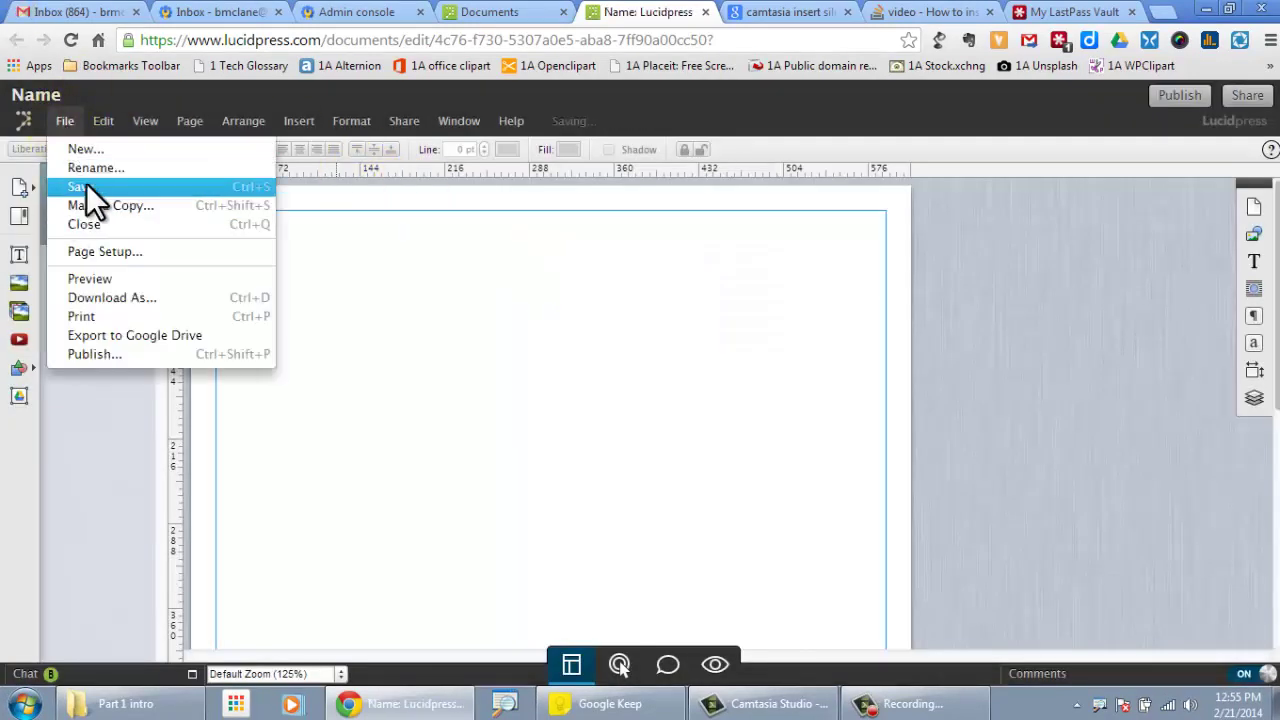
{"action": "mouse_move", "coordinate": [103, 121]}
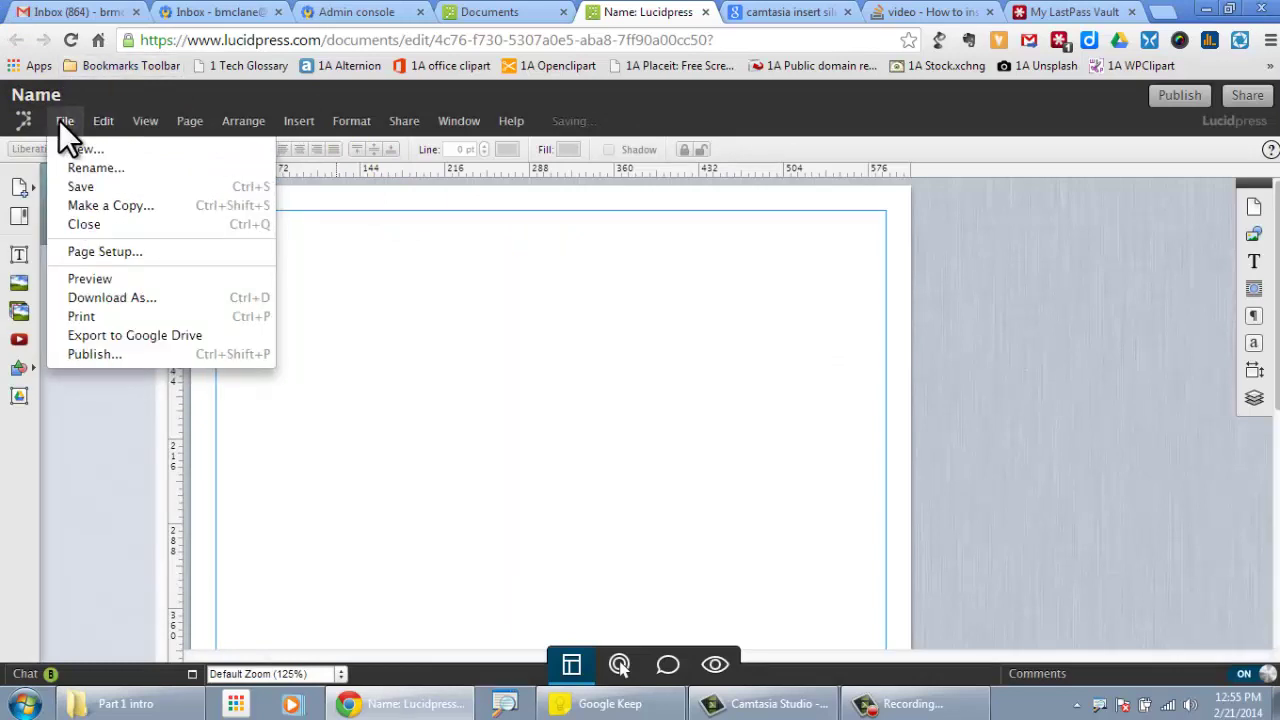
{"action": "left_click", "coordinate": [59, 120]}
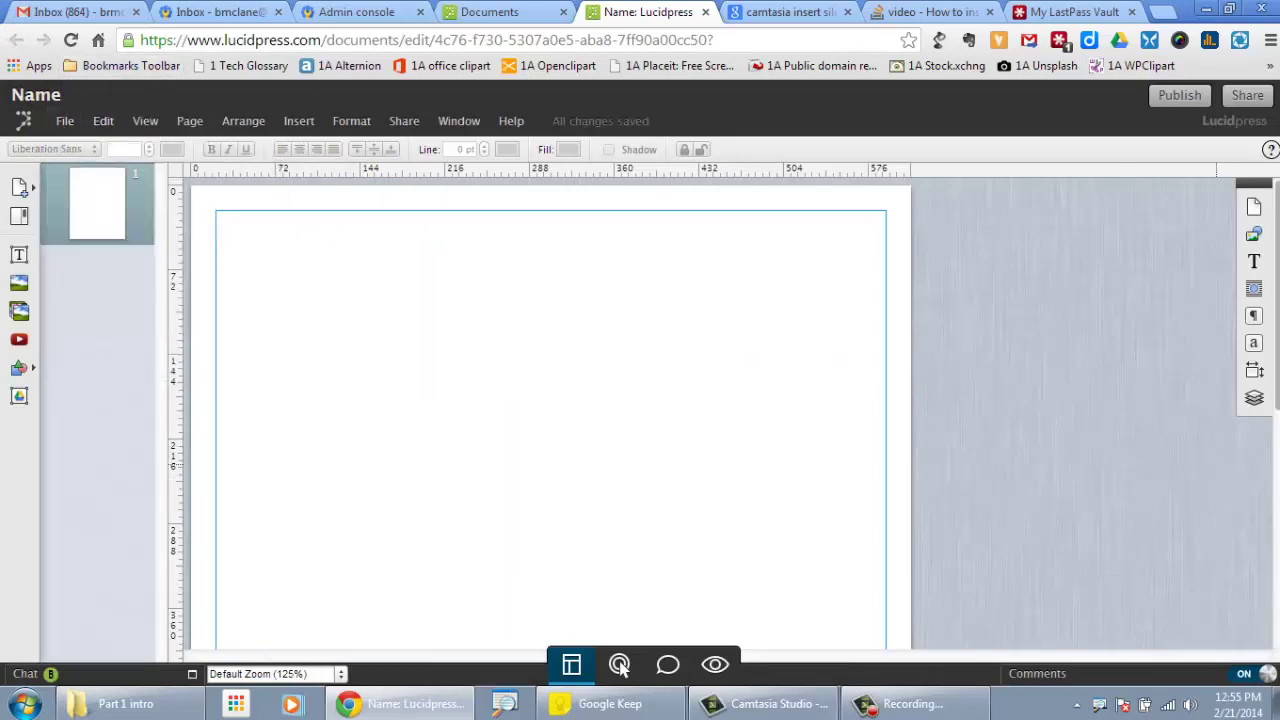
Open and expand the page settings, view the Page Fill options, then return to Page Layout
{"action": "left_click", "coordinate": [1256, 208]}
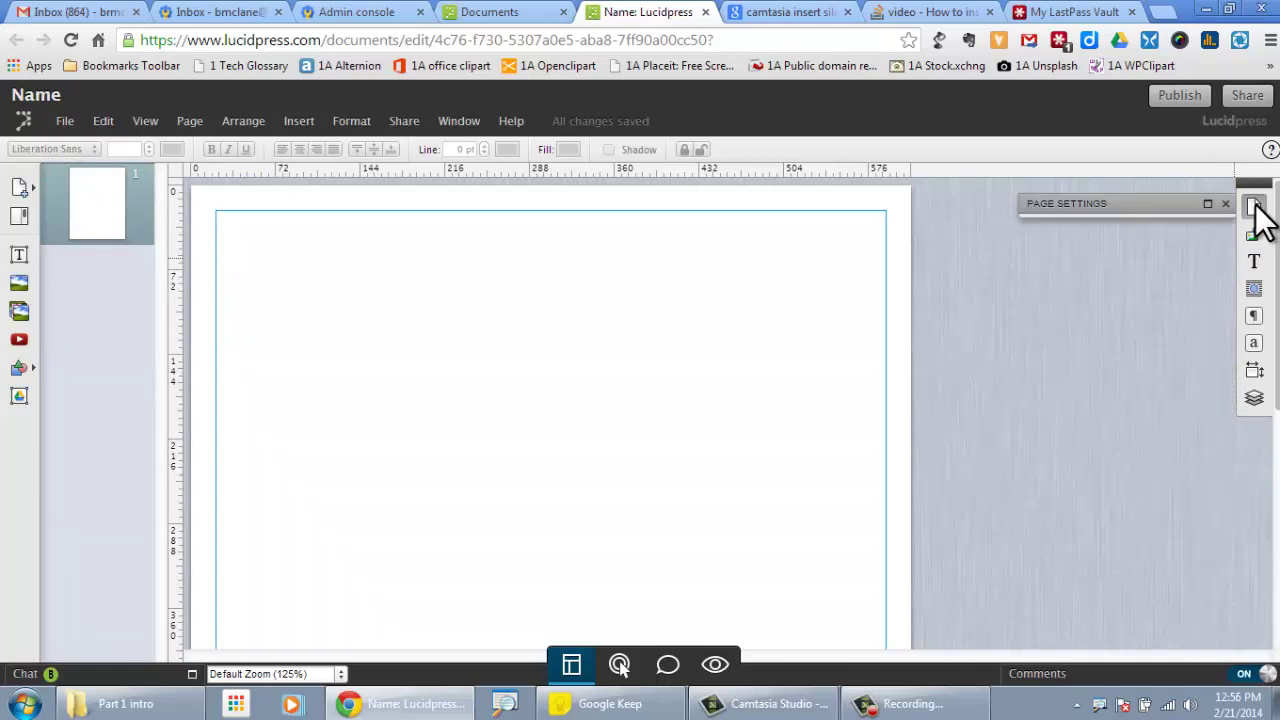
{"action": "left_click", "coordinate": [1208, 204]}
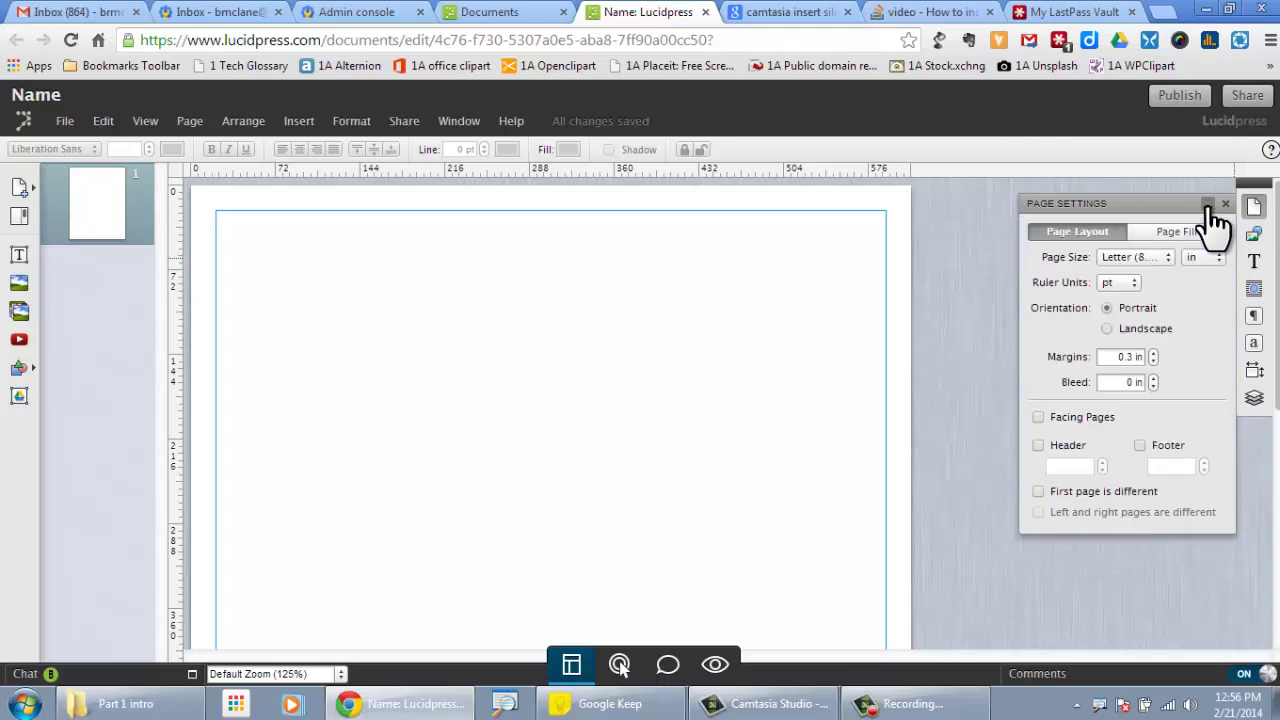
{"action": "left_click", "coordinate": [1176, 233]}
{"action": "left_click", "coordinate": [1094, 232]}
Turn on facing pages, add a blank second page, and enable header, footer and different first page
{"action": "left_click", "coordinate": [1037, 417]}
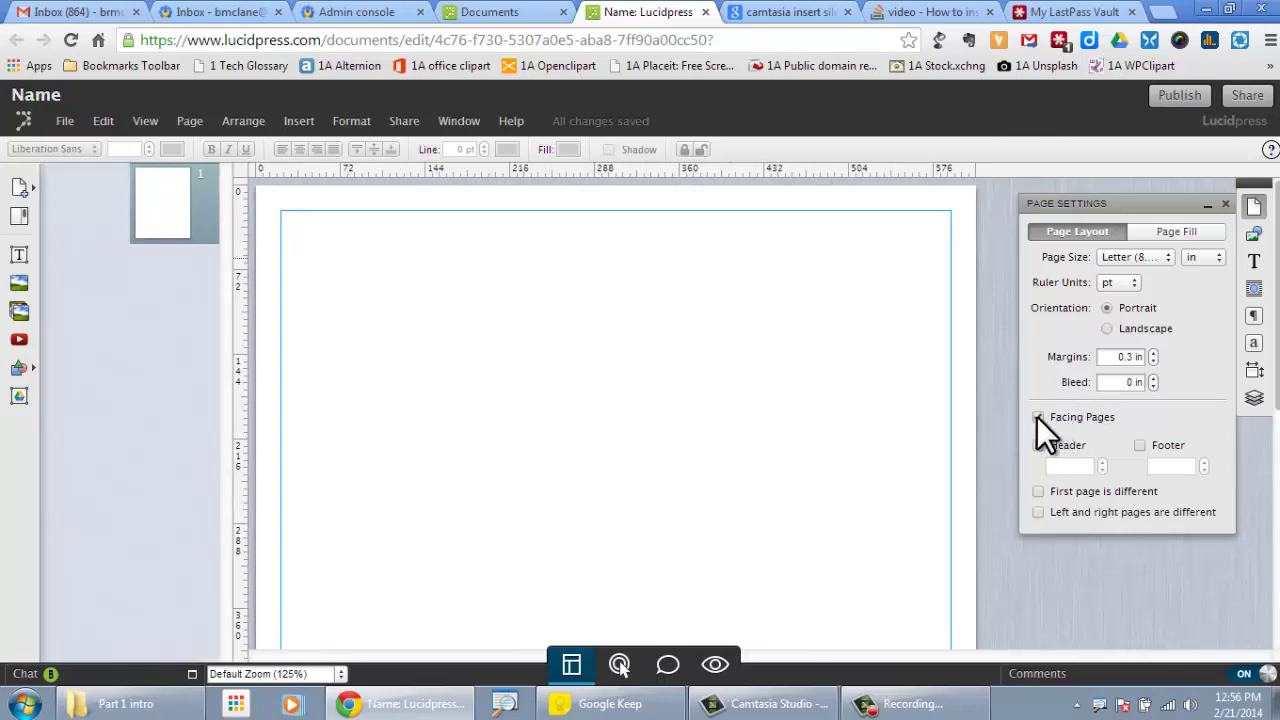
{"action": "left_click", "coordinate": [22, 197]}
{"action": "left_click", "coordinate": [86, 226]}
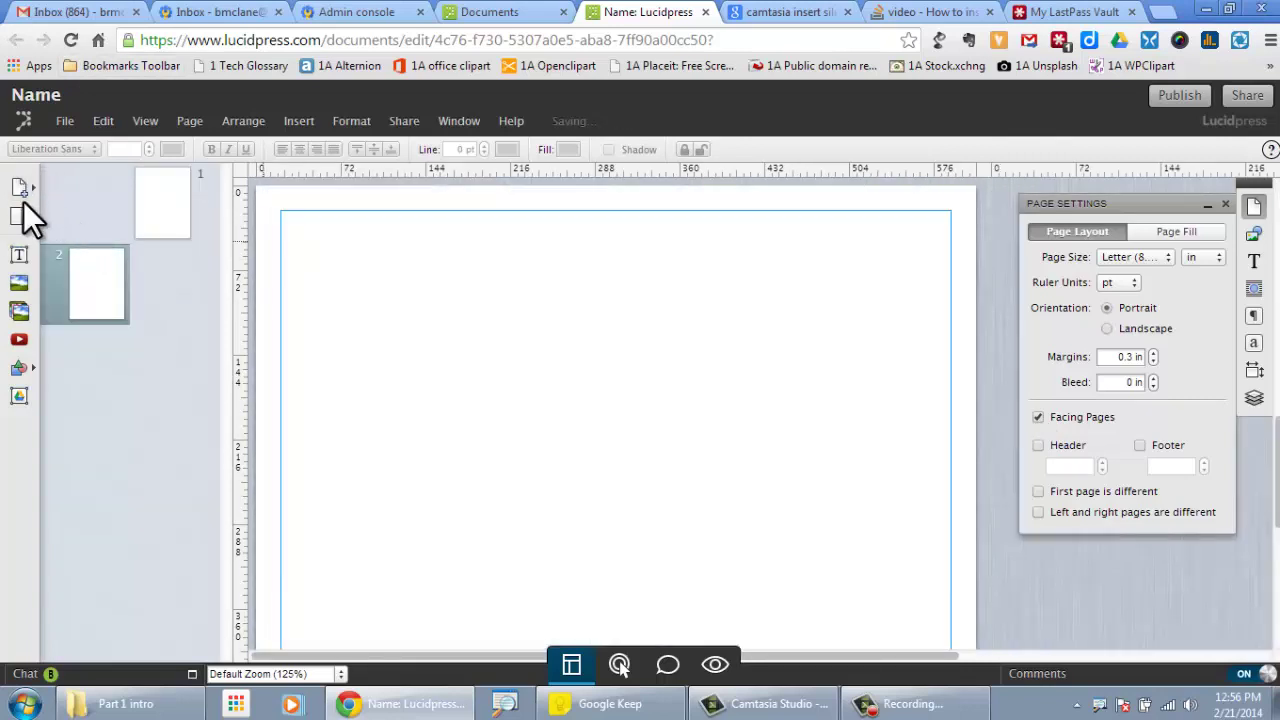
{"action": "left_click", "coordinate": [1036, 445]}
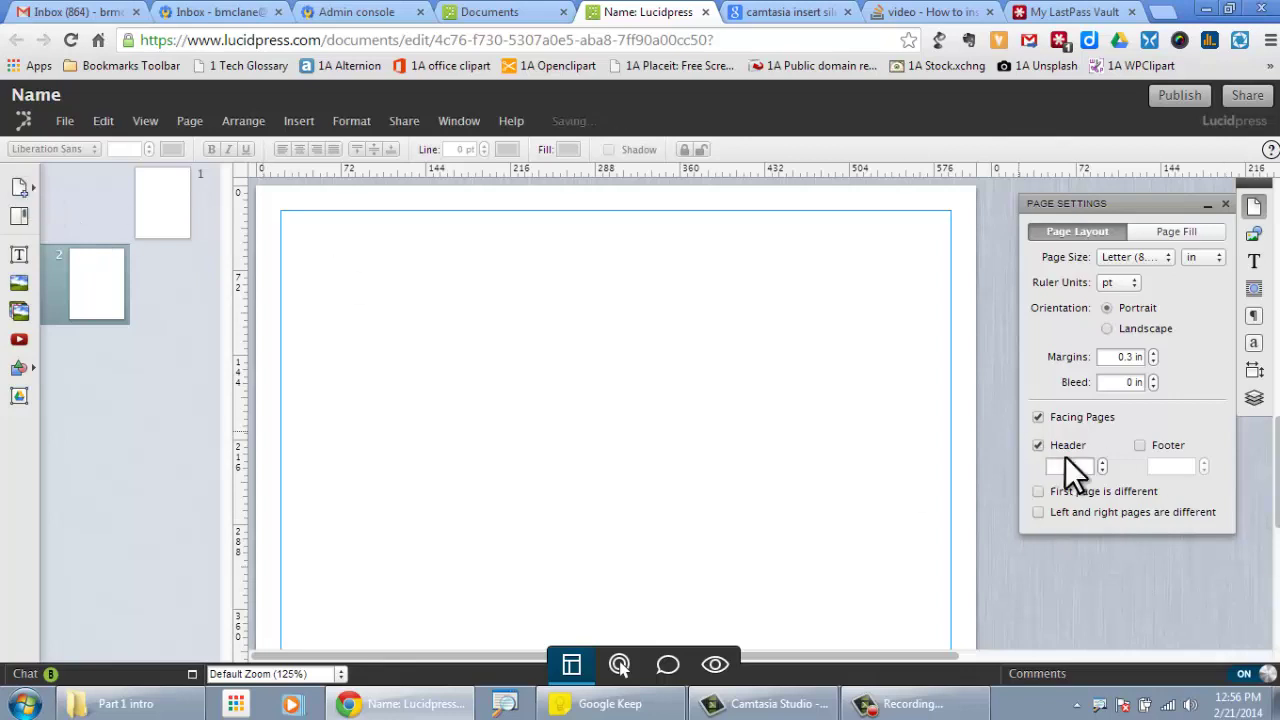
{"action": "left_click", "coordinate": [1141, 445]}
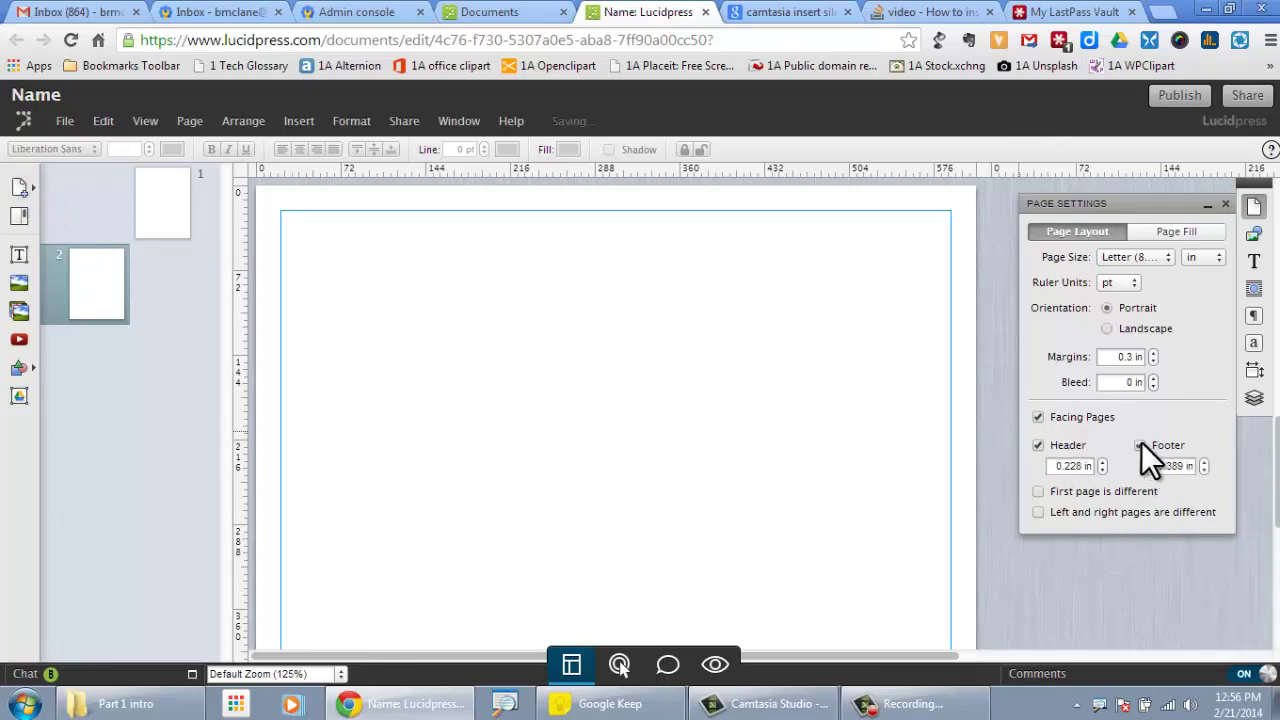
{"action": "left_click", "coordinate": [1038, 491]}
Add a blank third page and turn facing pages back off
{"action": "left_click", "coordinate": [22, 190]}
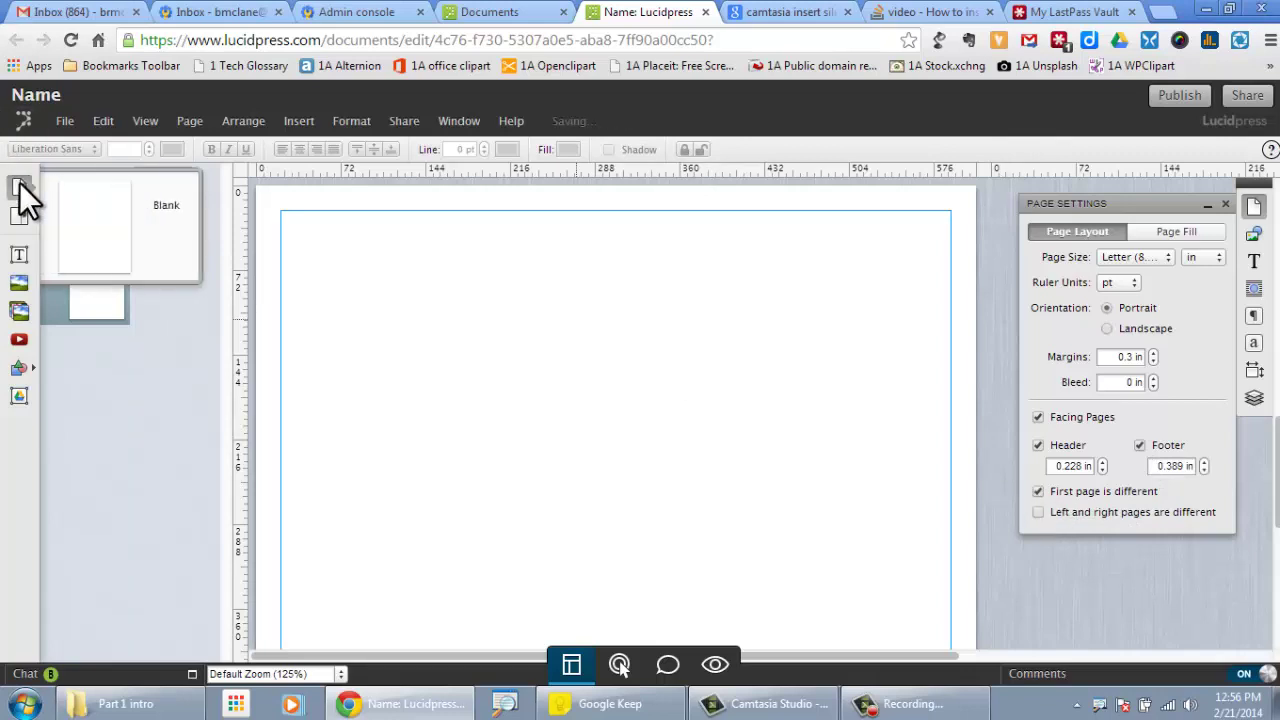
{"action": "left_click", "coordinate": [142, 243]}
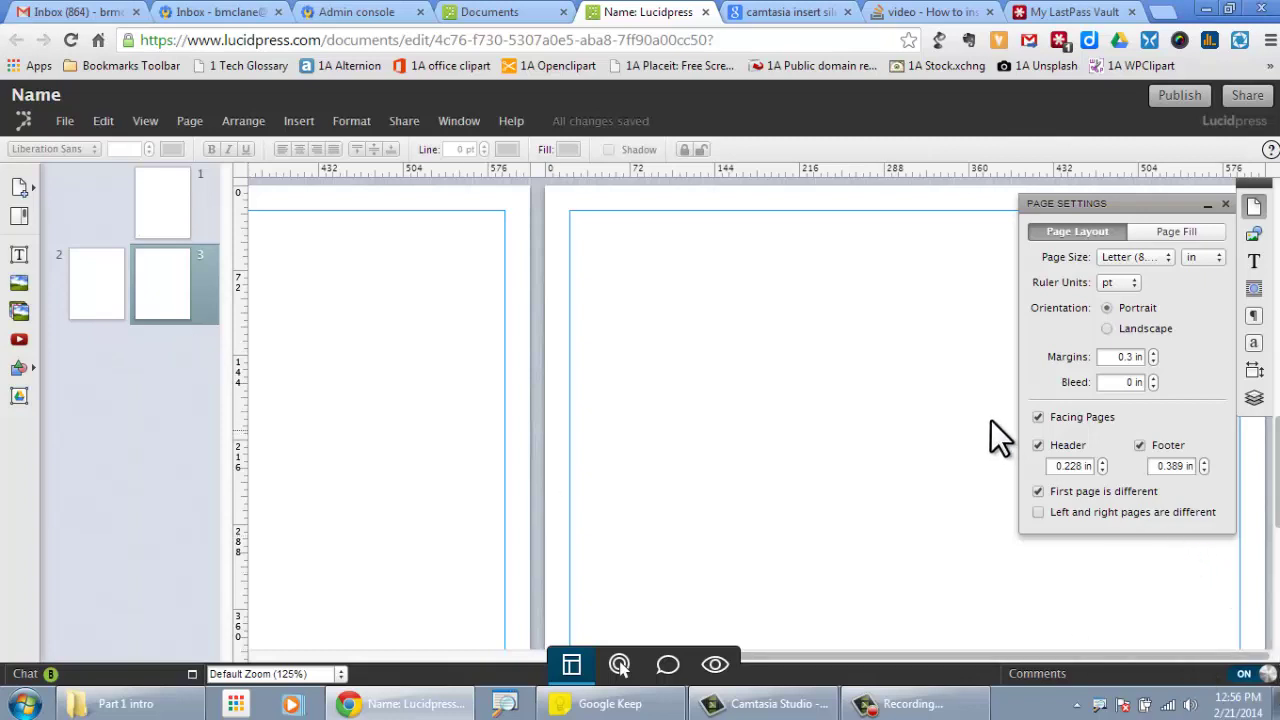
{"action": "left_click", "coordinate": [1040, 416]}
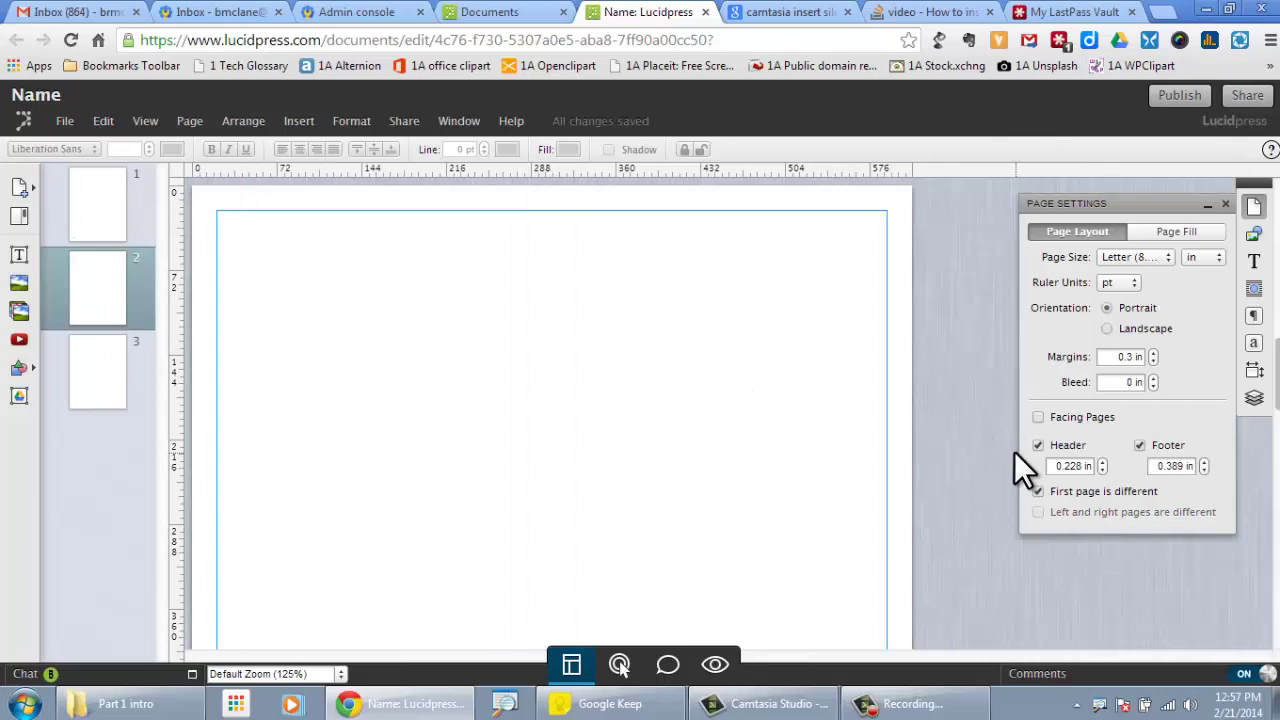
Review the Page Fill types, keep Solid Color, and close the page settings
{"action": "left_click", "coordinate": [1182, 235]}
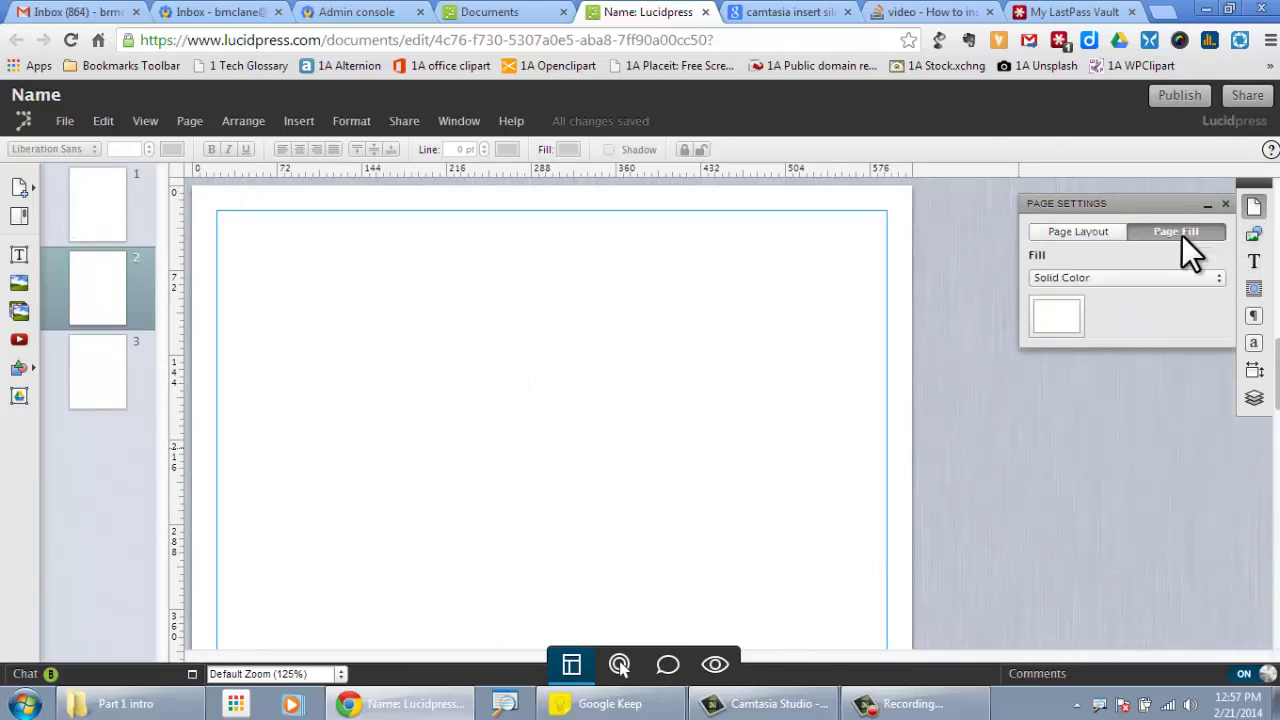
{"action": "left_click", "coordinate": [1215, 276]}
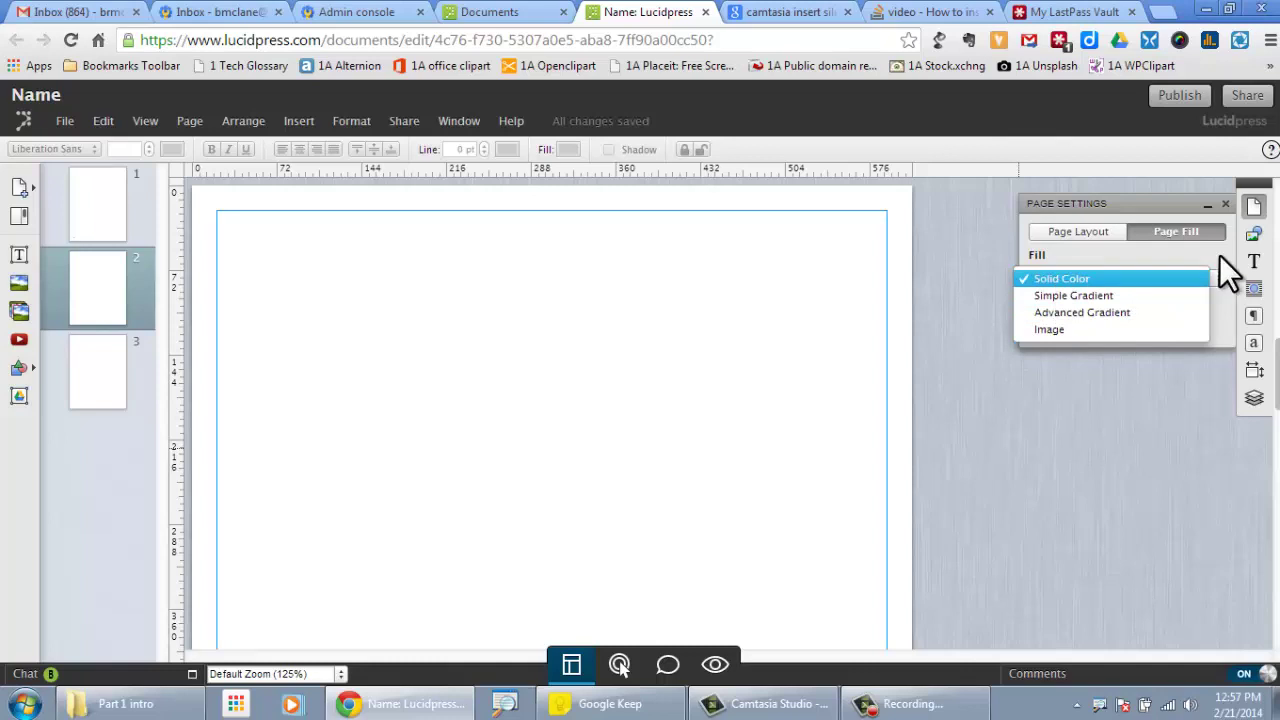
{"action": "left_click", "coordinate": [1256, 207]}
{"action": "left_click", "coordinate": [1256, 207]}
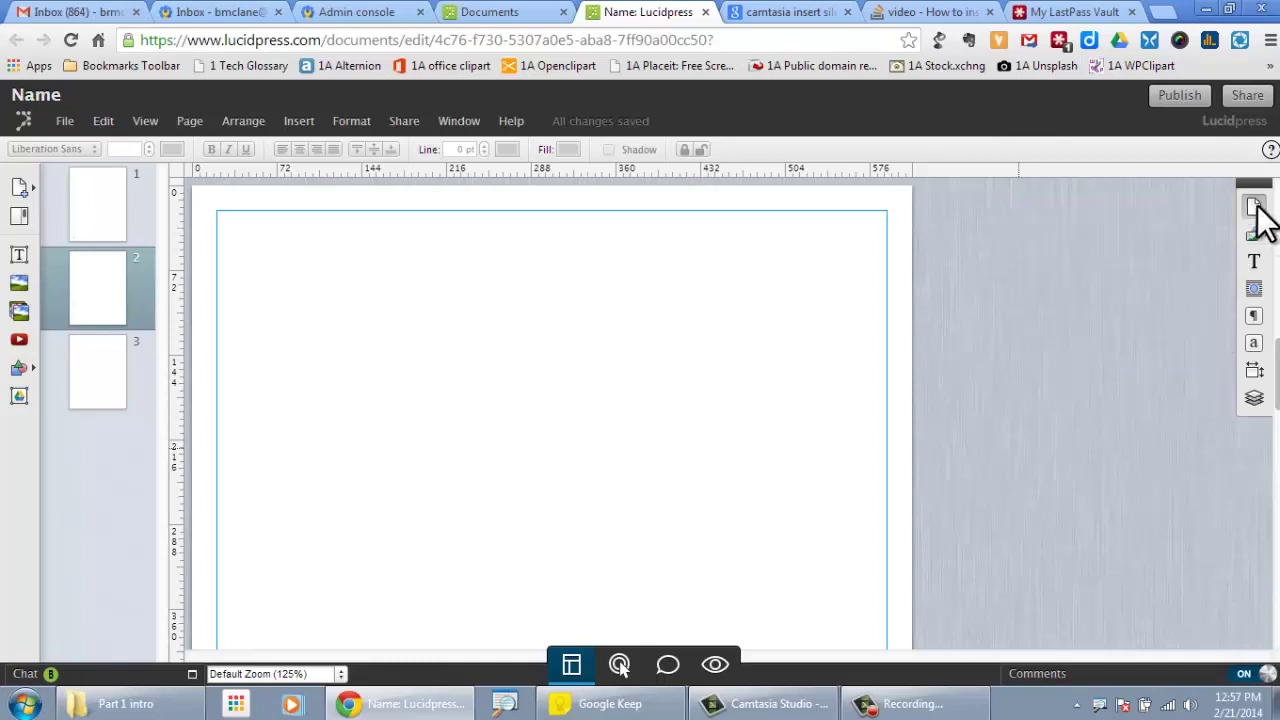